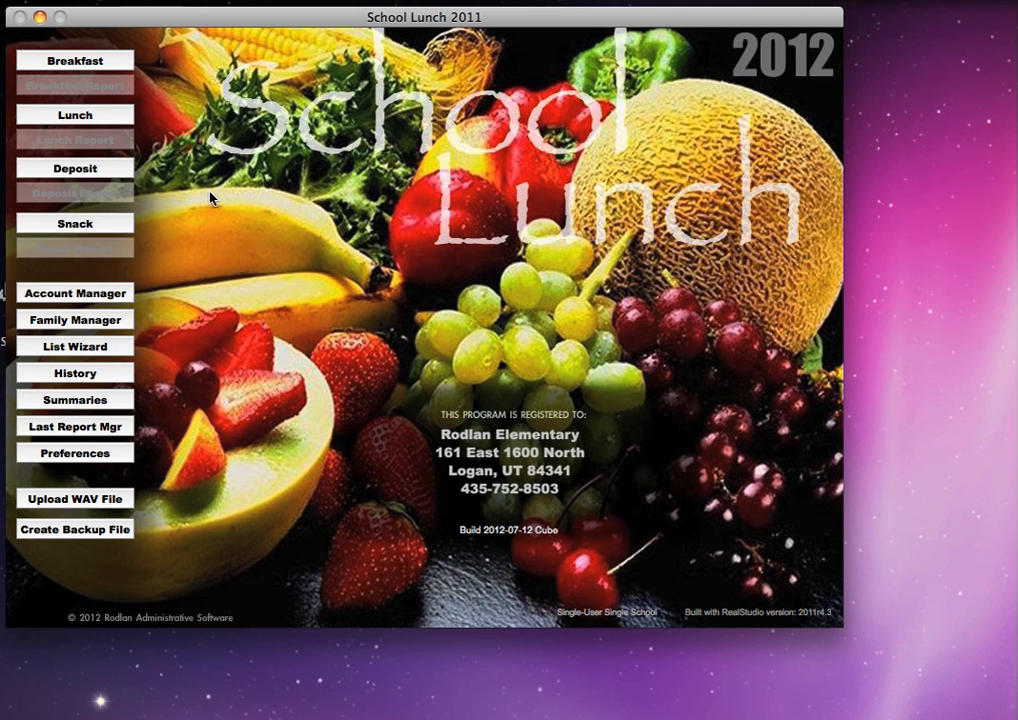
Step: Open the lunch transactions and enter the first student's ID number to start a meal
left_click(116, 118)
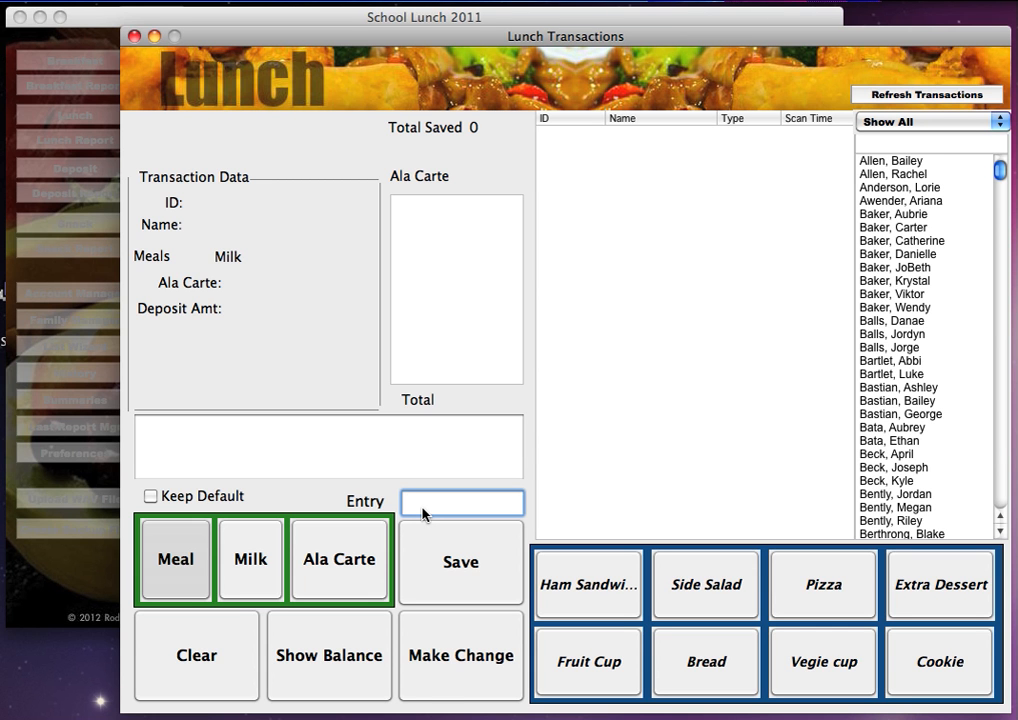
type("1")
key("Return")
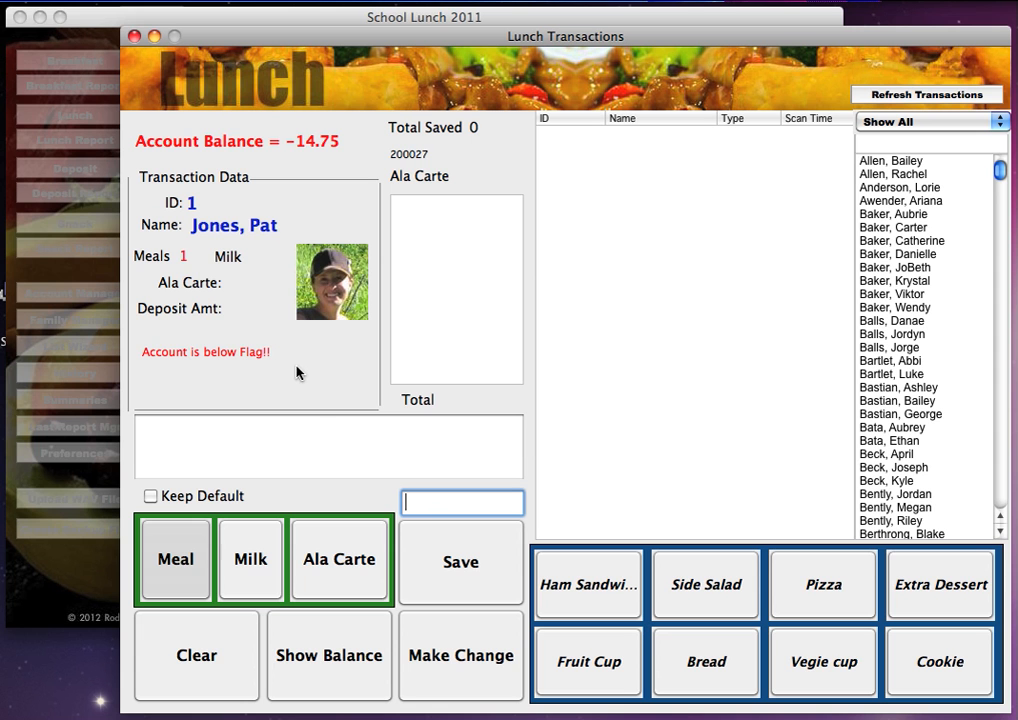
Step: Clear the pending transaction and enter the same student's ID number again
left_click(198, 670)
type("1")
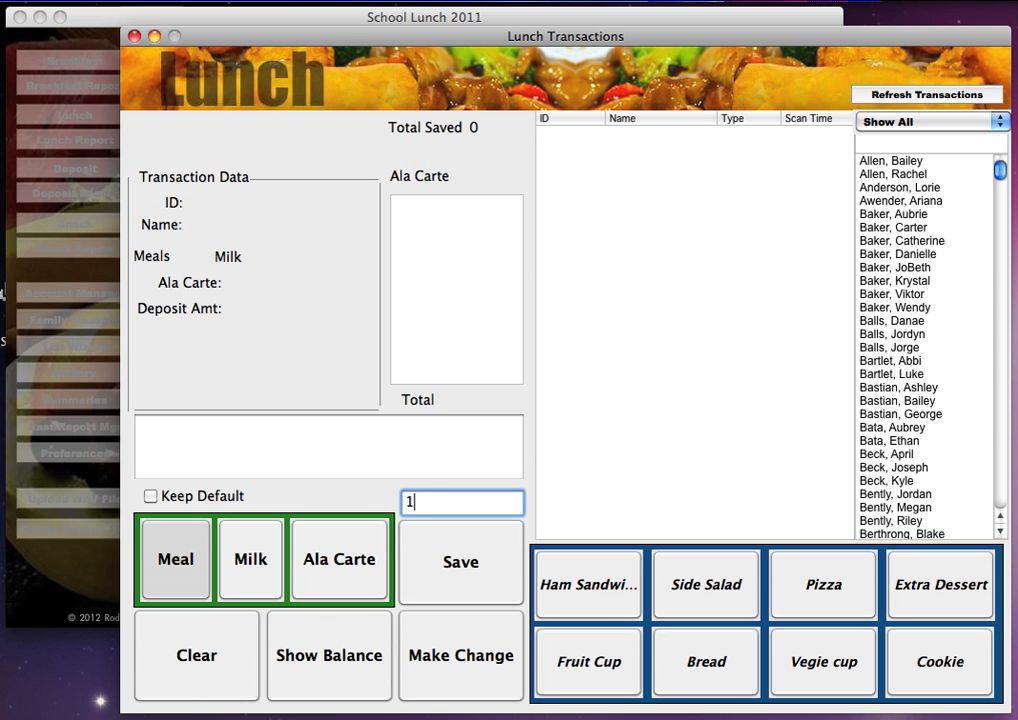
key("Return")
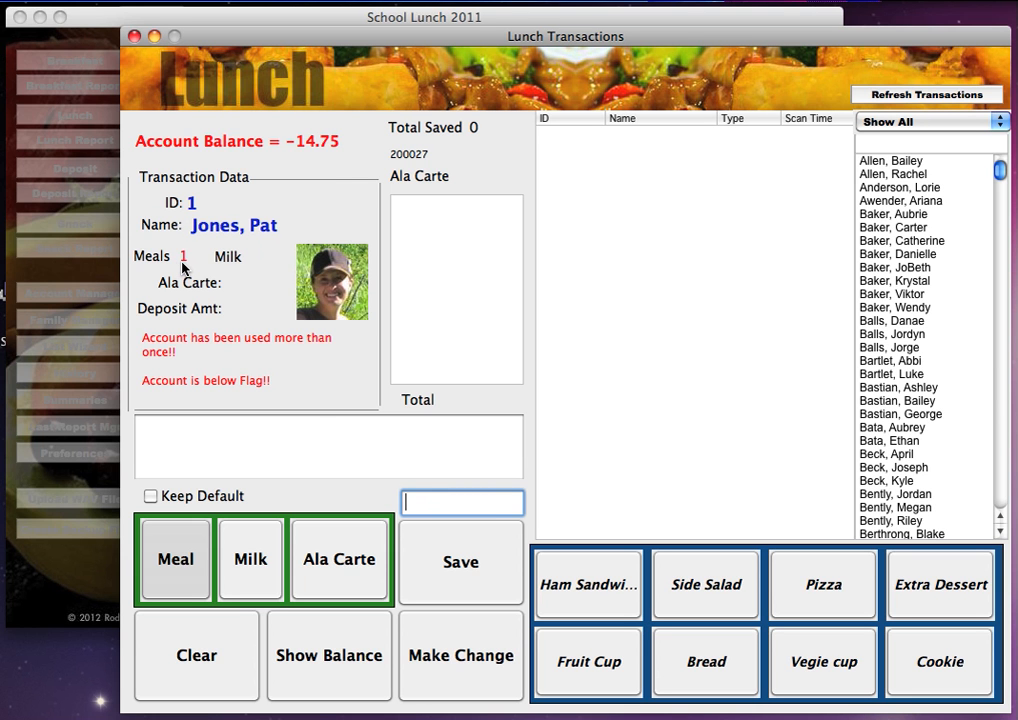
Step: Add ala carte items a (Ham Sandwich) and c (Pizza) to the student's meal, saving it by entering the second student's ID number
left_click(171, 572)
type("a")
key("Return")
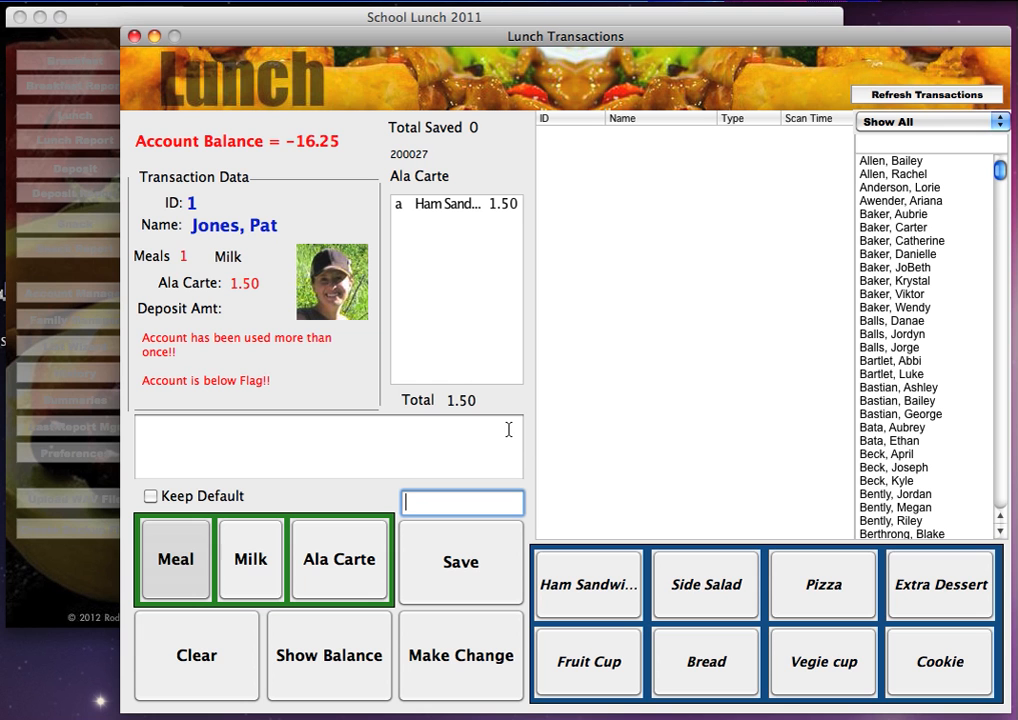
type("c")
key("Return")
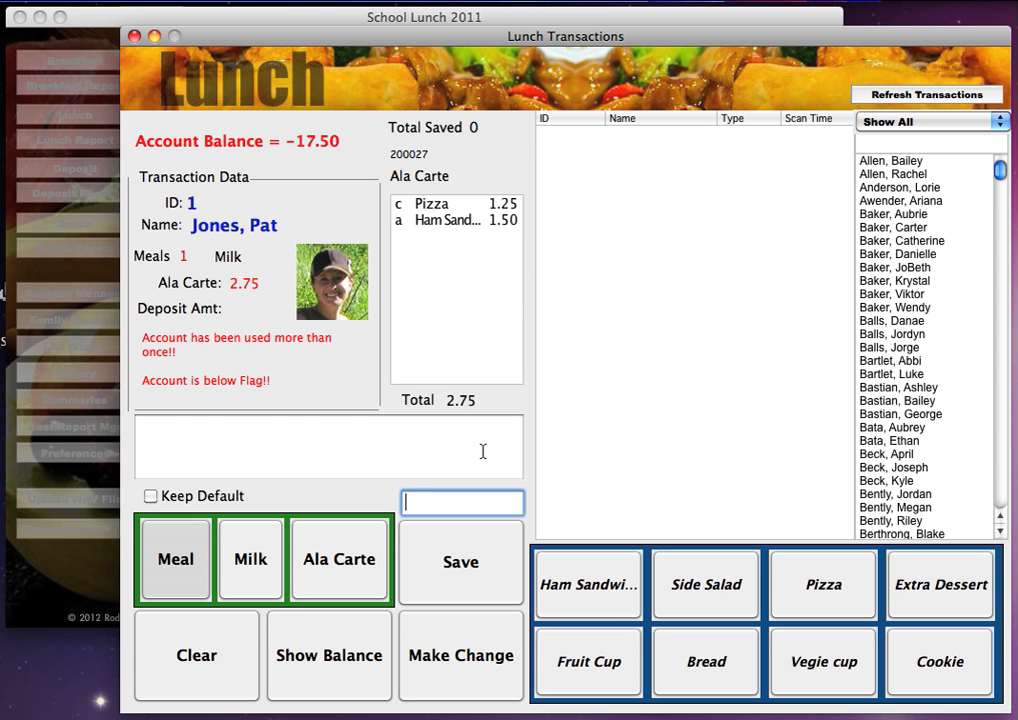
type("2")
key("Return")
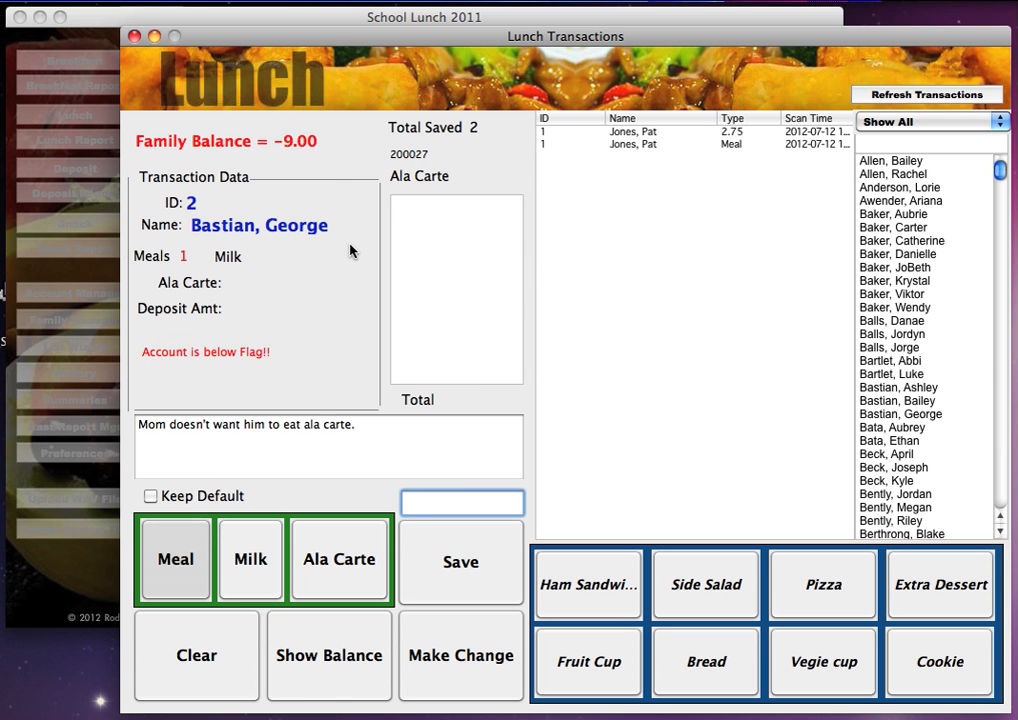
Step: Delete the first student's Meal entry from the saved lunch transactions
left_click(735, 145)
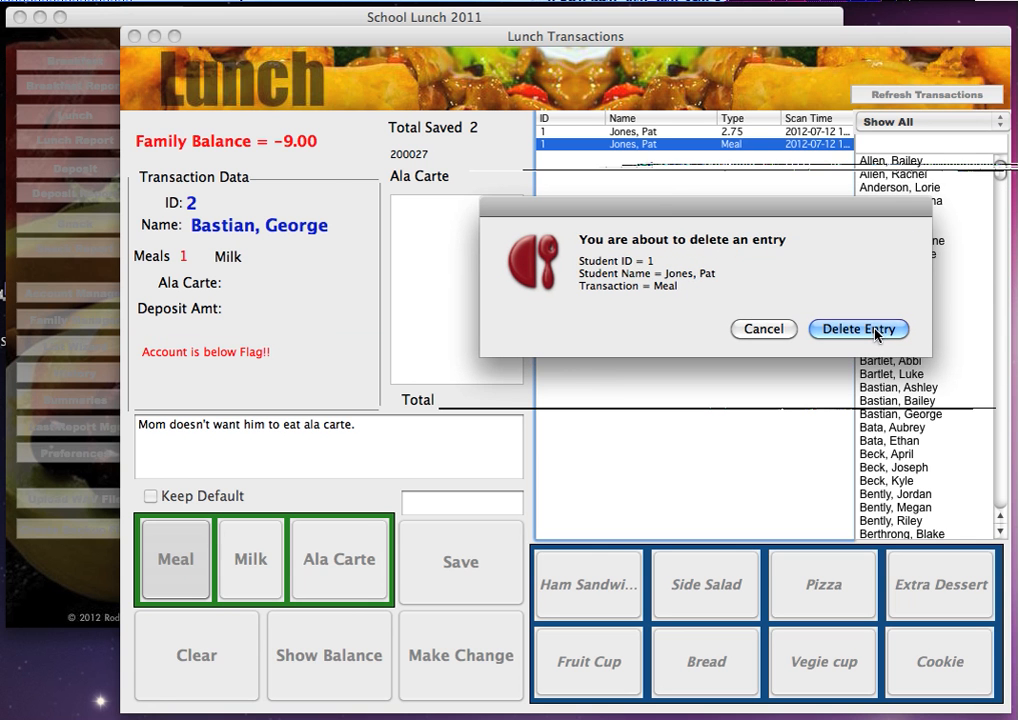
left_click(874, 331)
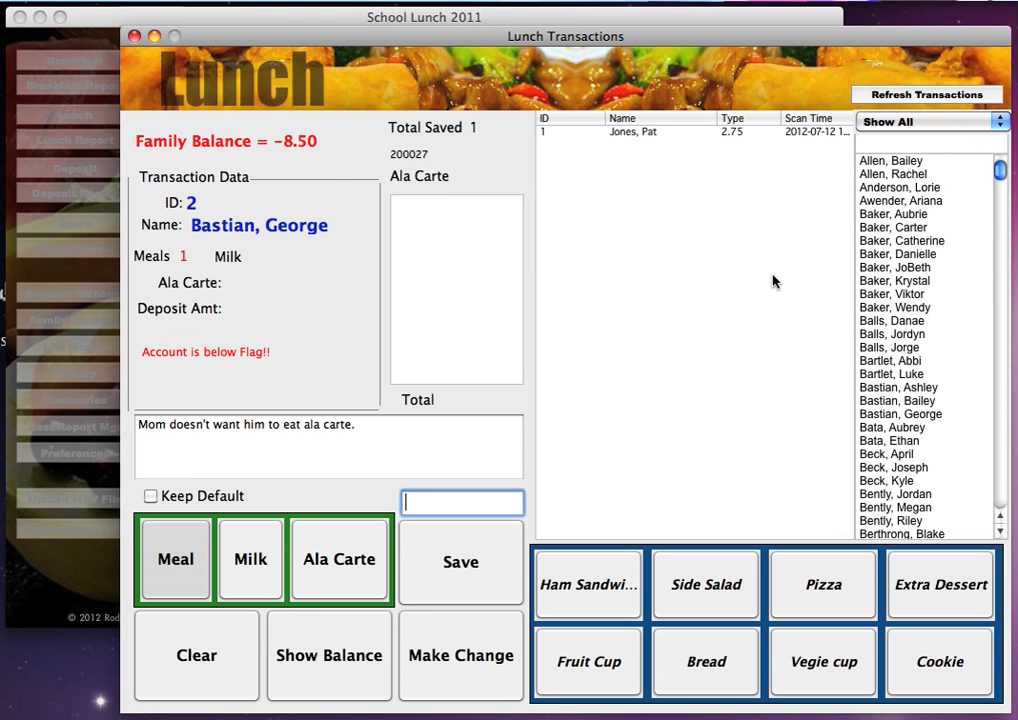
Step: View the ala carte items in the first student's remaining saved transaction, then close the details
double_click(730, 137)
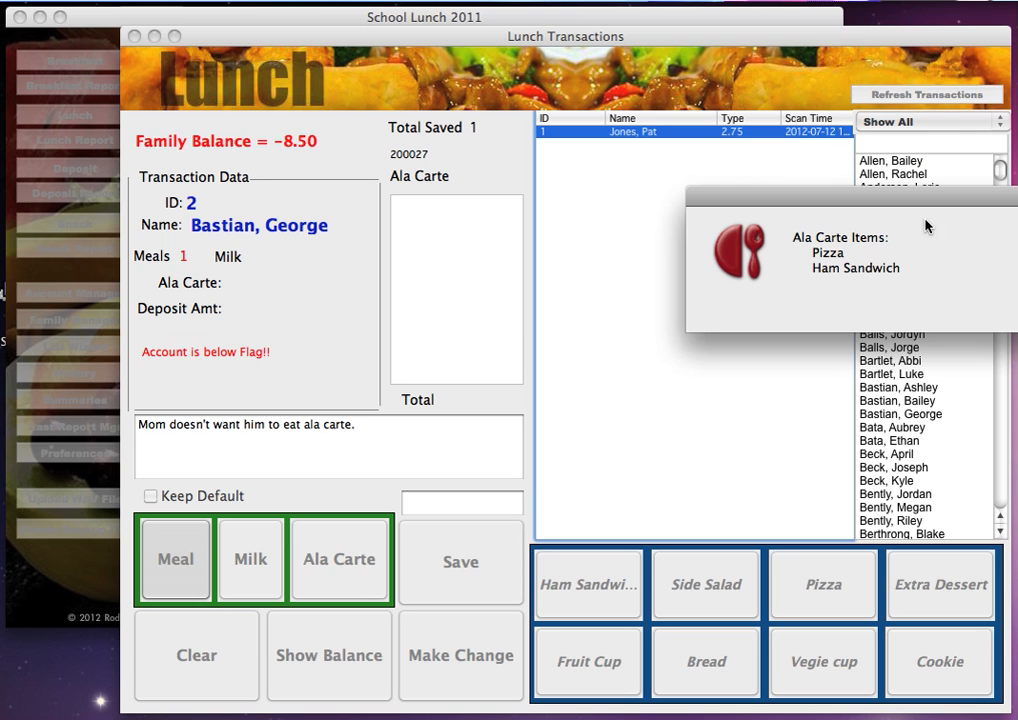
left_click_drag(868, 195, 780, 185)
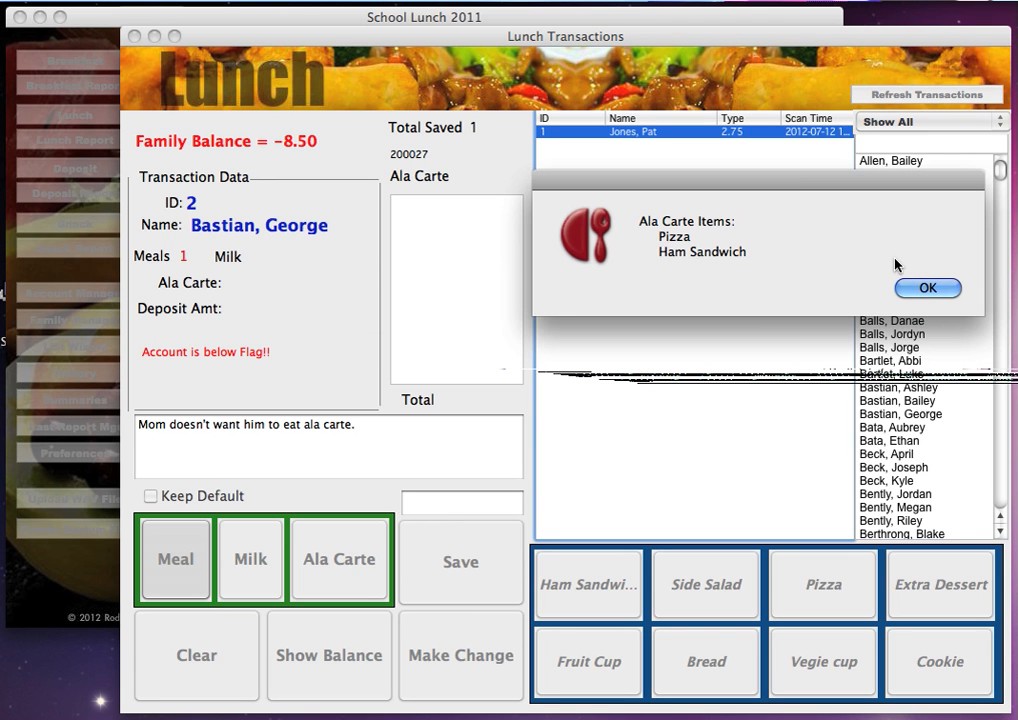
left_click(927, 289)
left_click(927, 289)
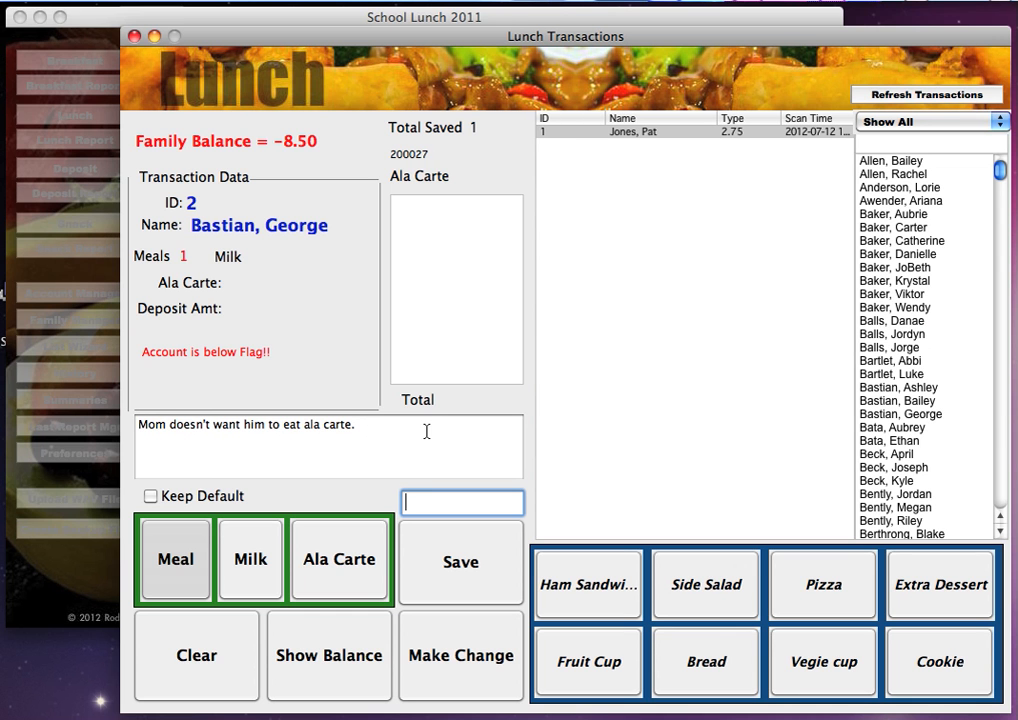
Step: Record meals for the next four students by entering their consecutive ID numbers
type("3")
key("Return")
type("4")
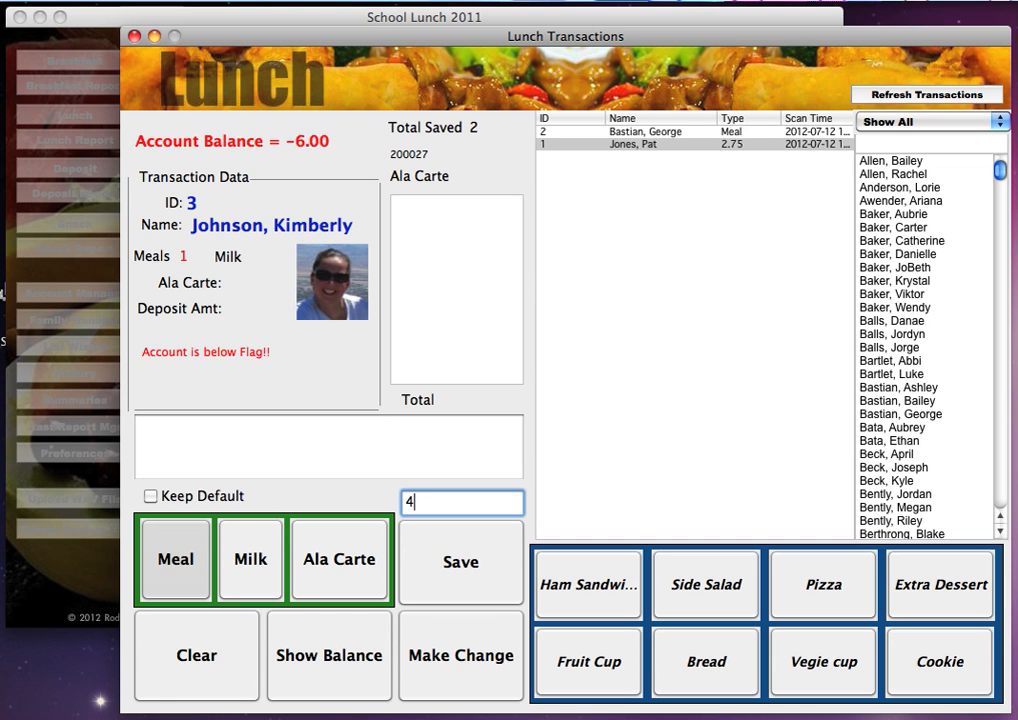
key("Return")
type("5")
key("Return")
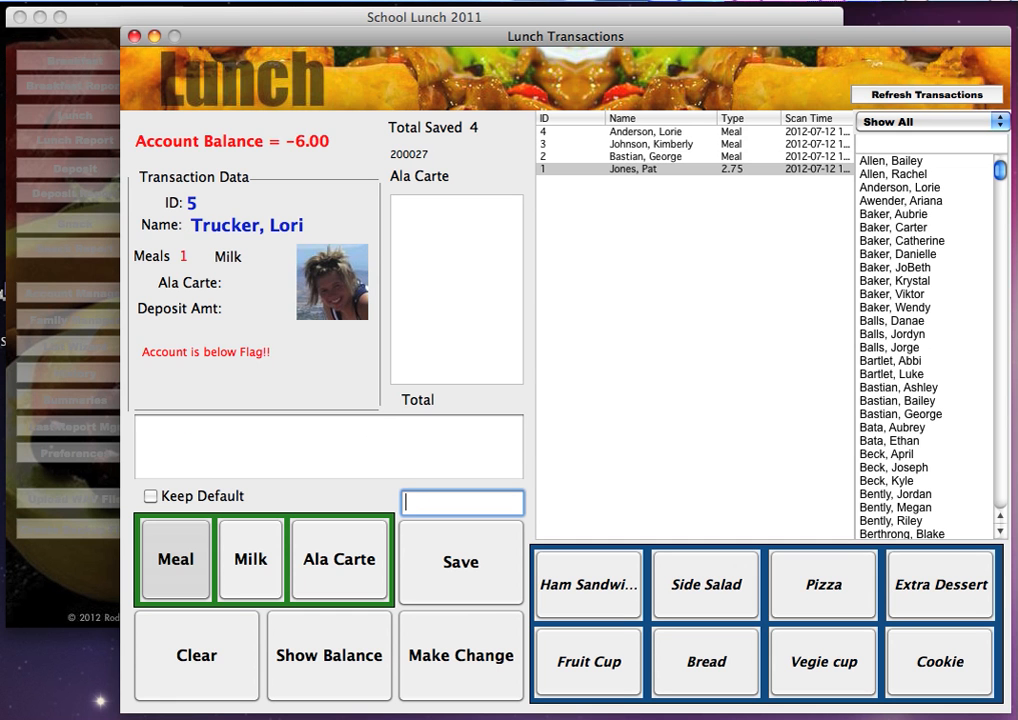
type("6")
key("Return")
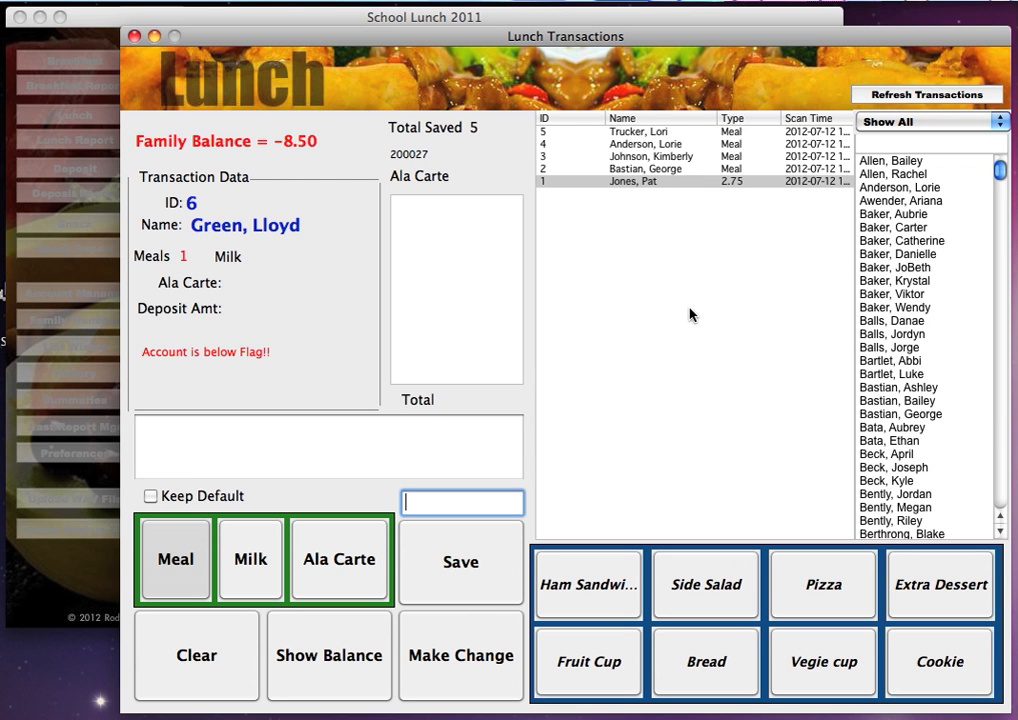
Step: Filter the student list to one teacher's class and record meals for the first, sixth, ninth, eleventh and twelfth students
left_click(1000, 123)
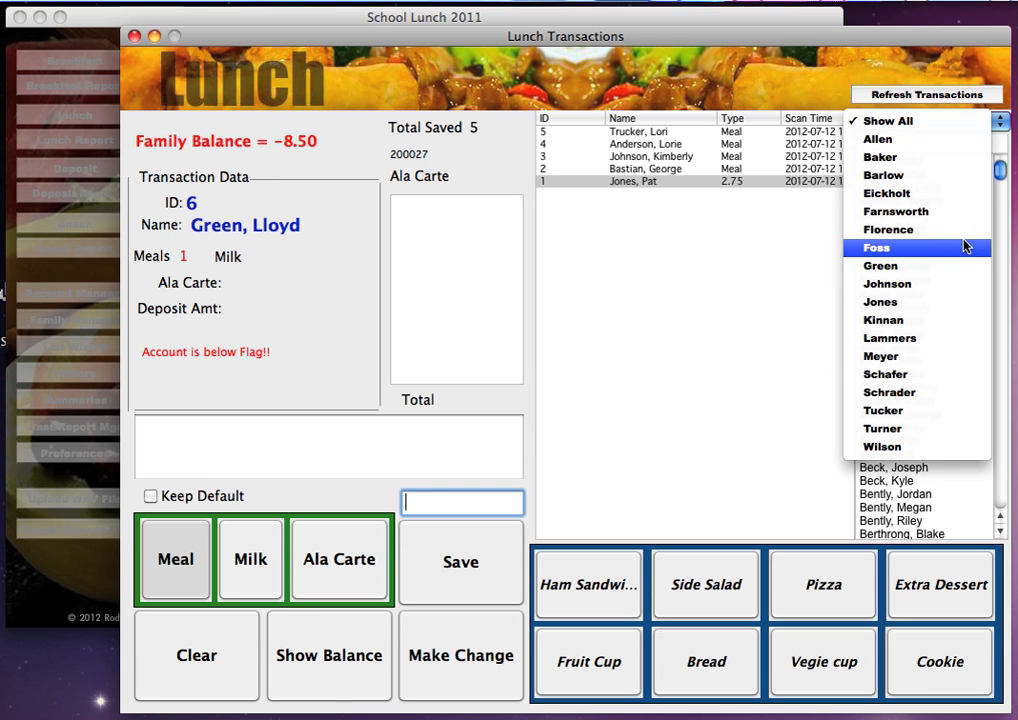
left_click(968, 284)
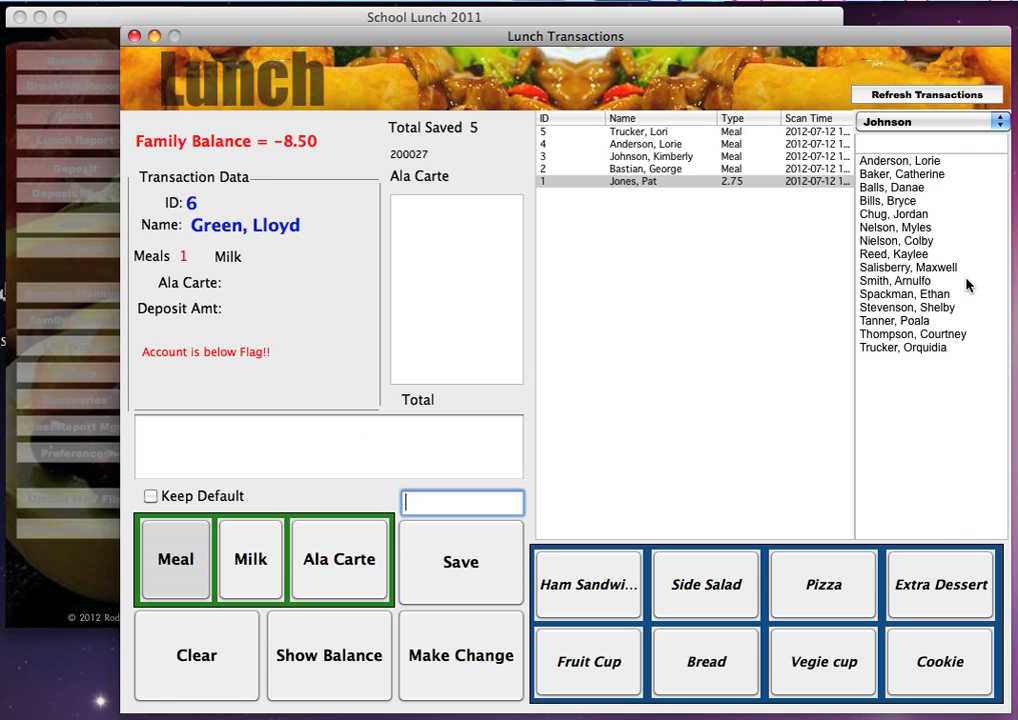
left_click(933, 163)
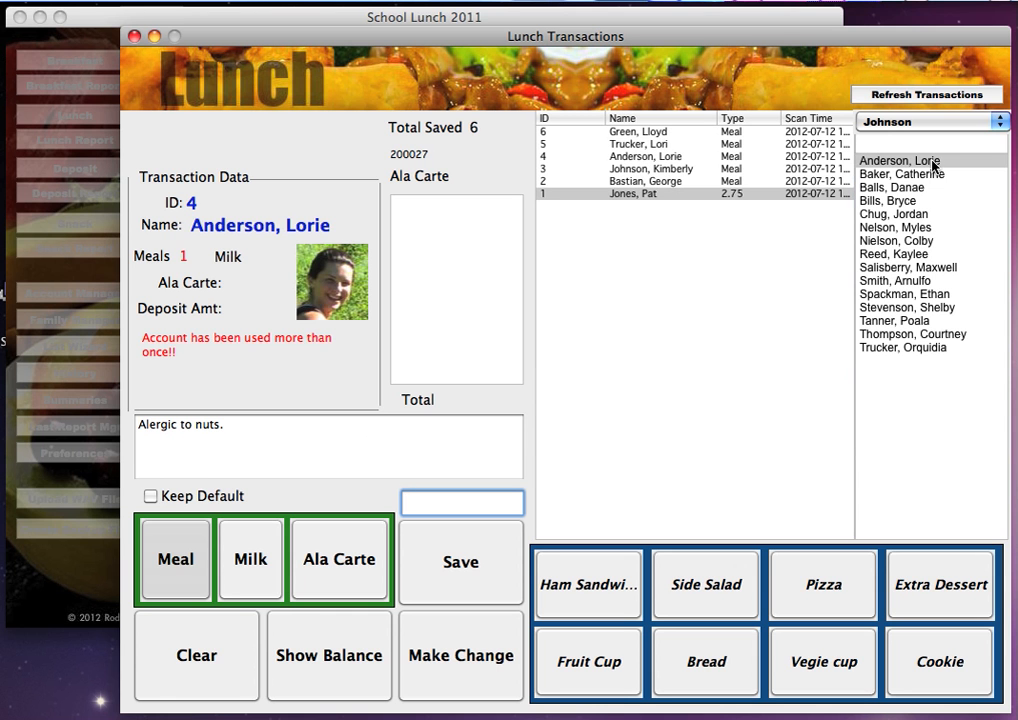
left_click(916, 227)
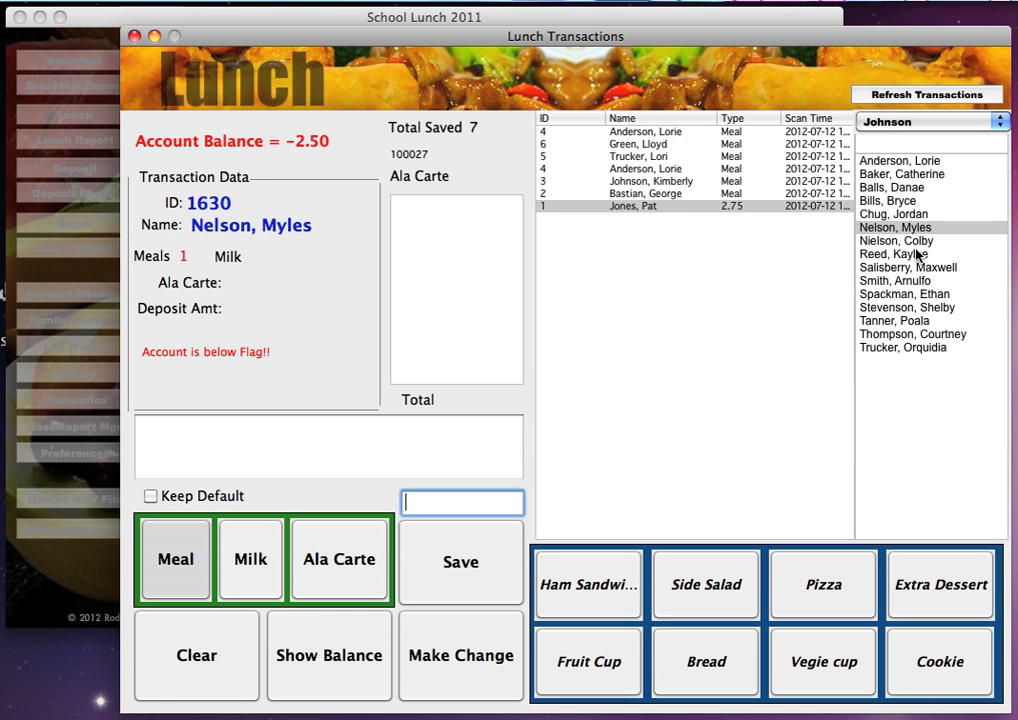
left_click(923, 268)
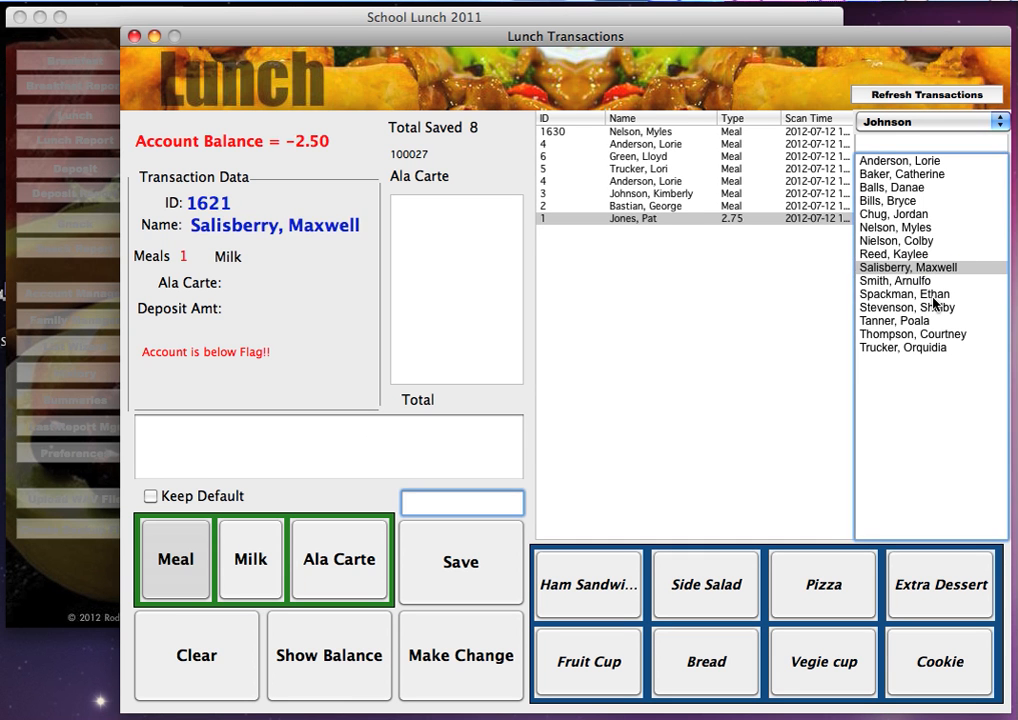
left_click(932, 294)
left_click(940, 308)
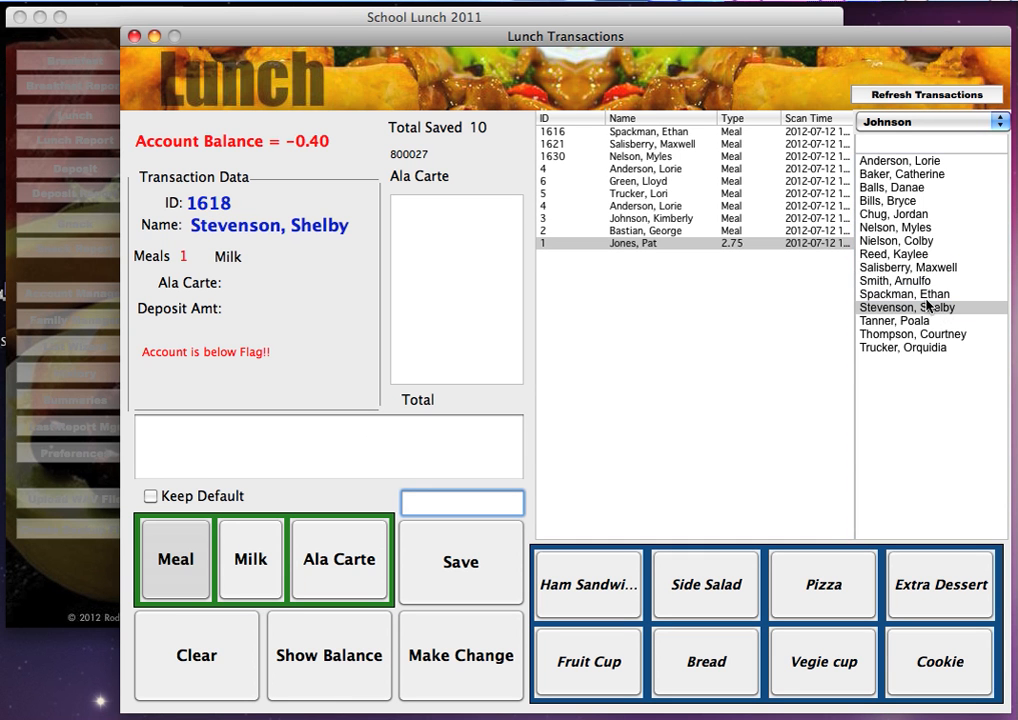
Step: Search the student list by a partial surname and record a meal for the second matching student
left_click(909, 146)
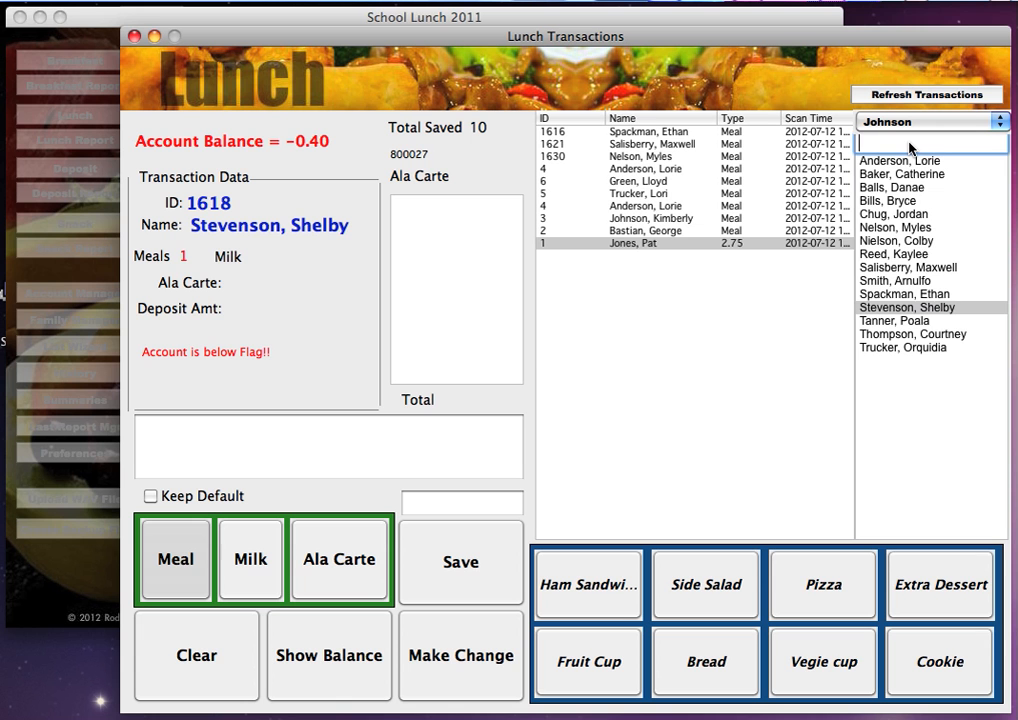
type("col")
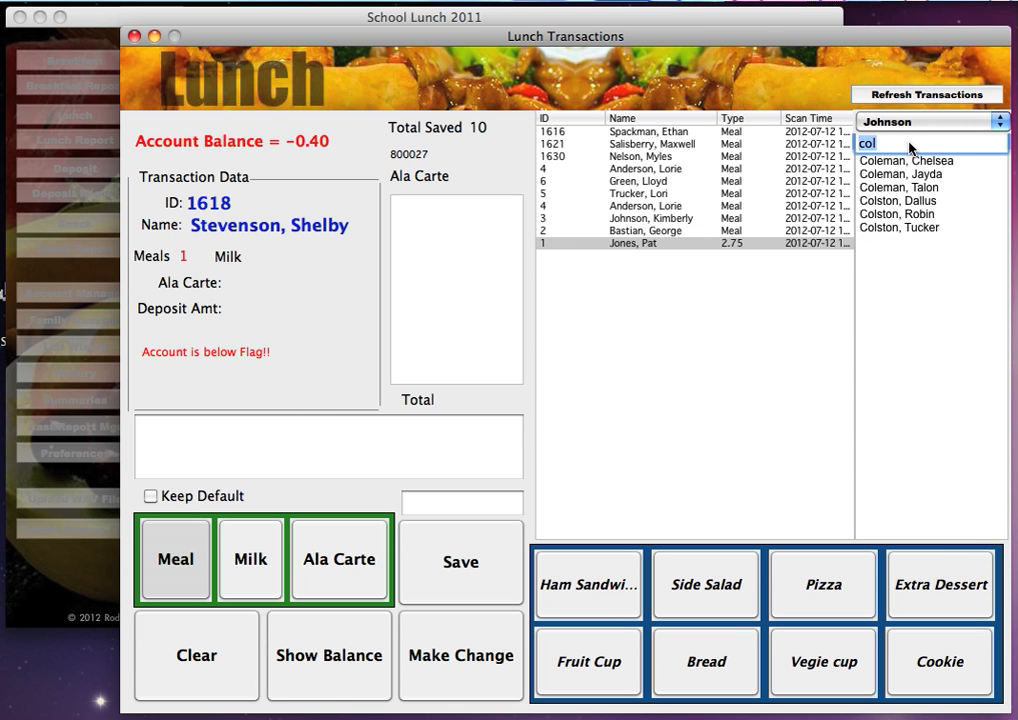
type("st")
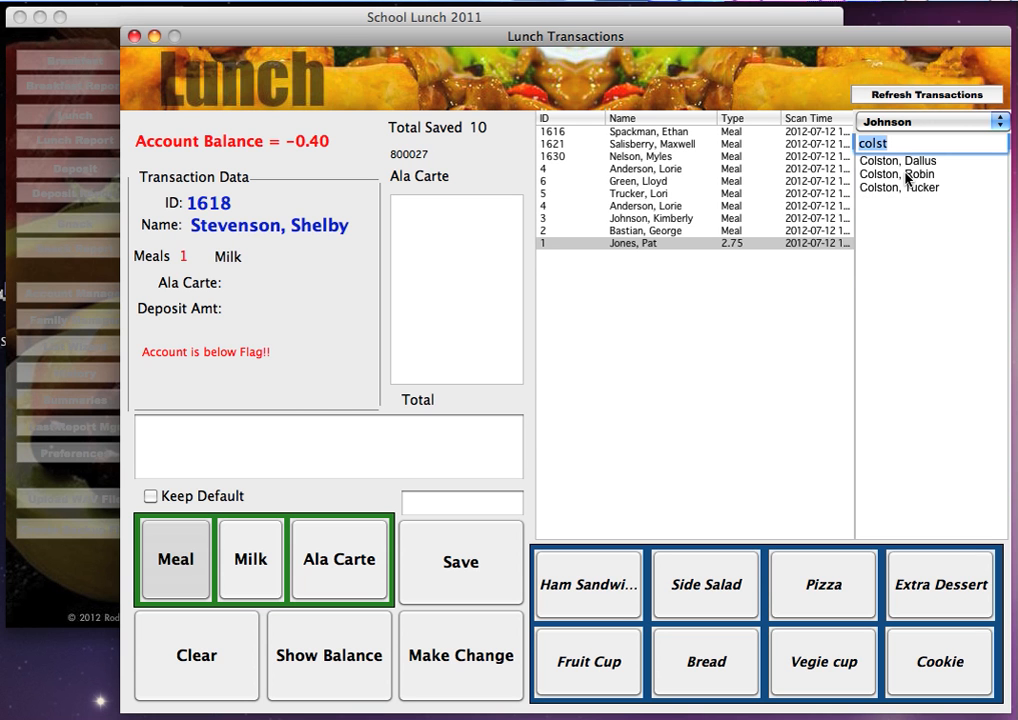
left_click(906, 175)
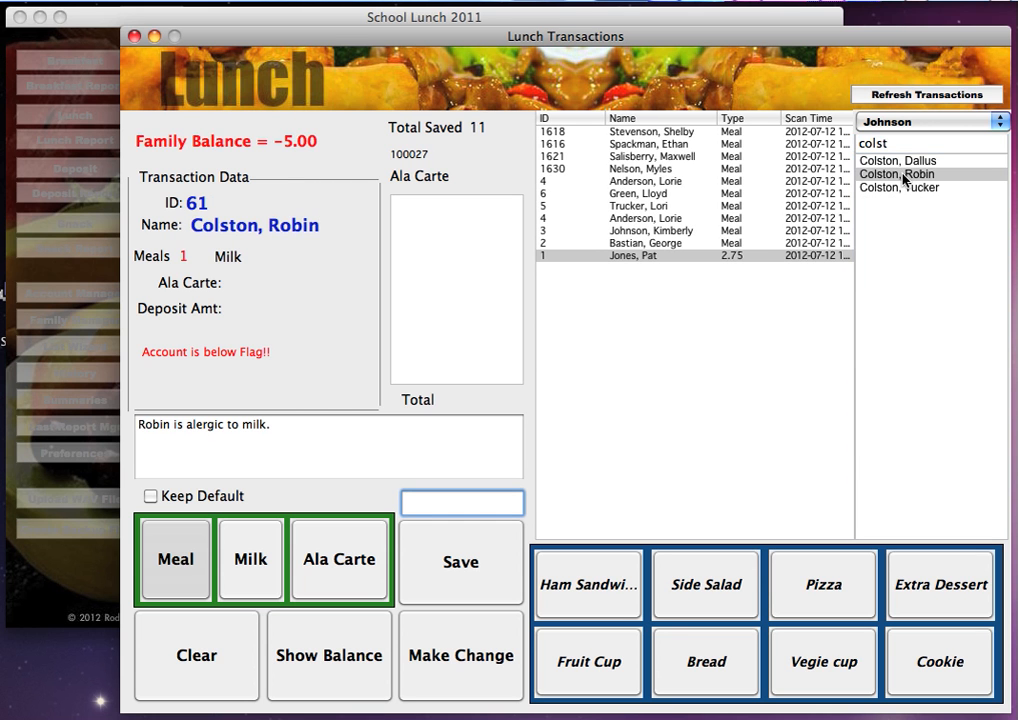
Step: Clear the surname search and set the student list filter back to Show All
left_click(911, 146)
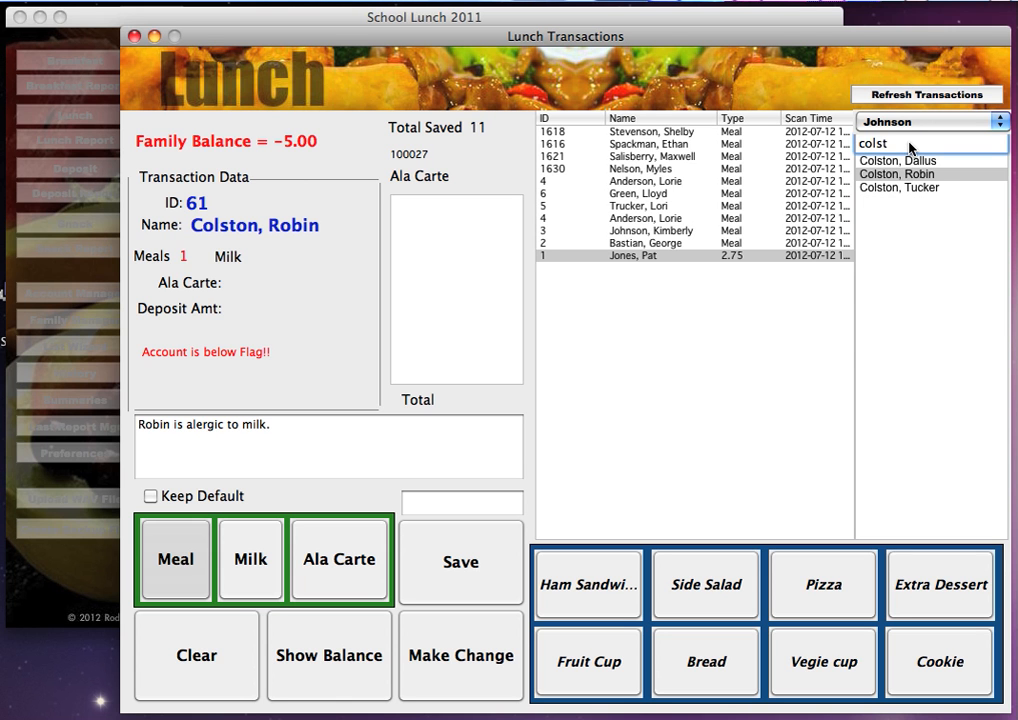
key("BackSpace")
key("BackSpace")
key("BackSpace")
key("BackSpace")
key("BackSpace")
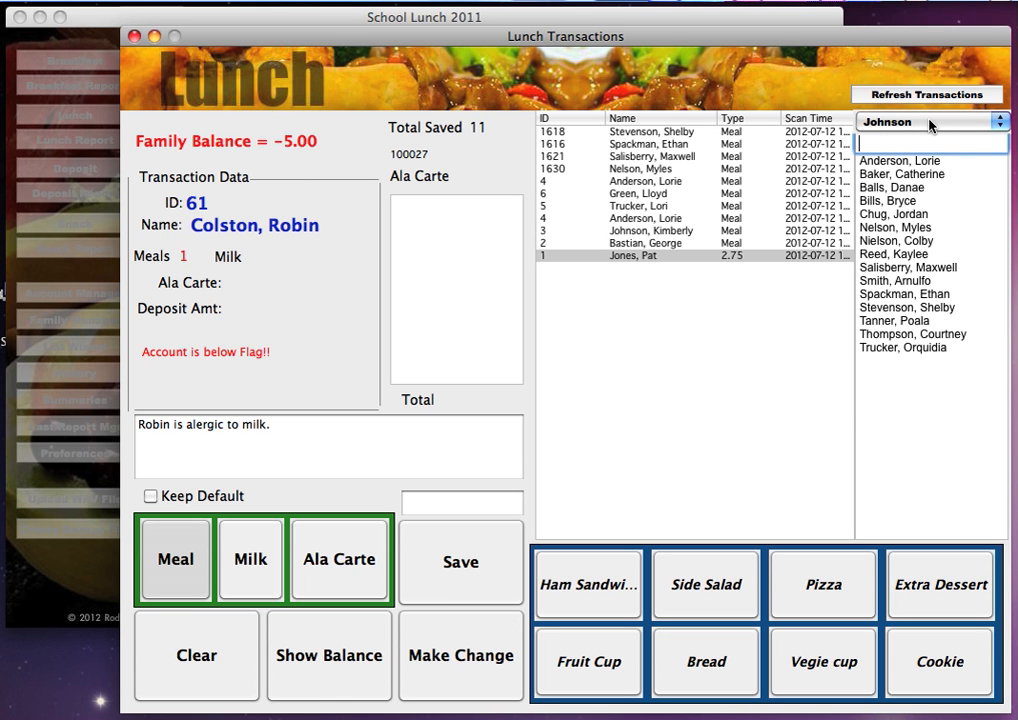
left_click(940, 123)
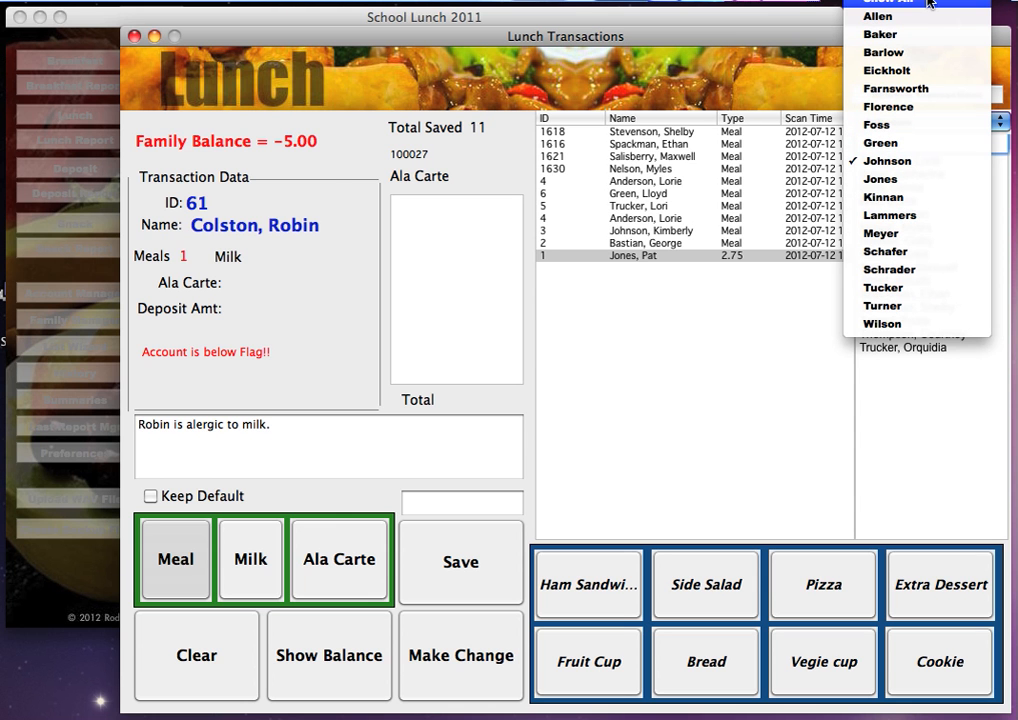
left_click(930, 3)
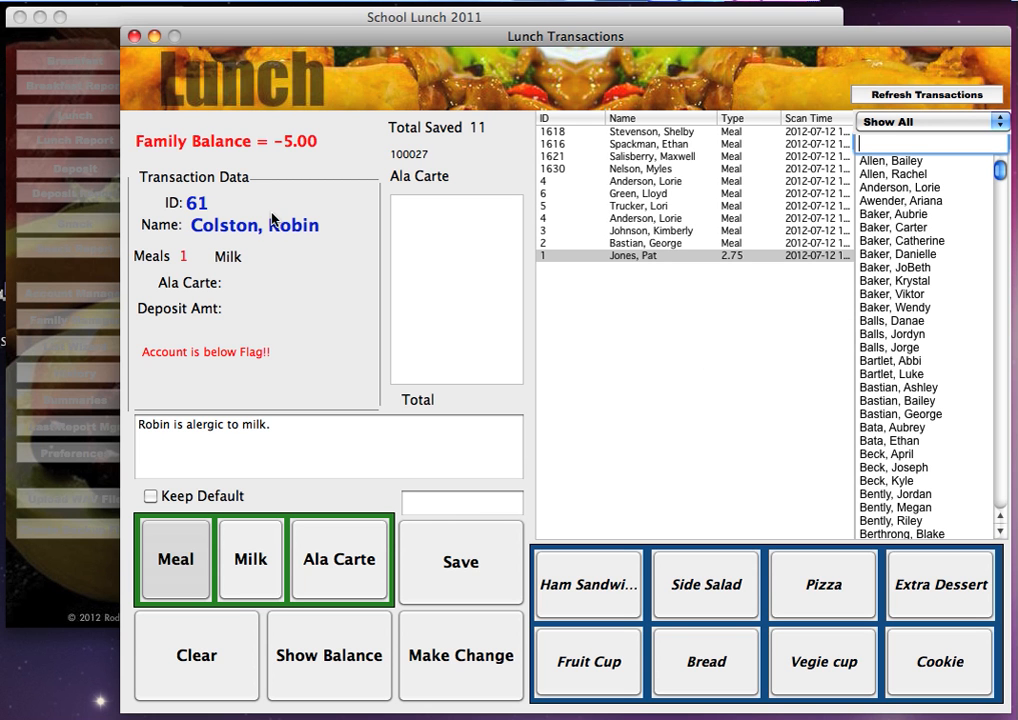
Step: Close and reopen the lunch transactions, and record meals for three students from the full list
left_click(134, 37)
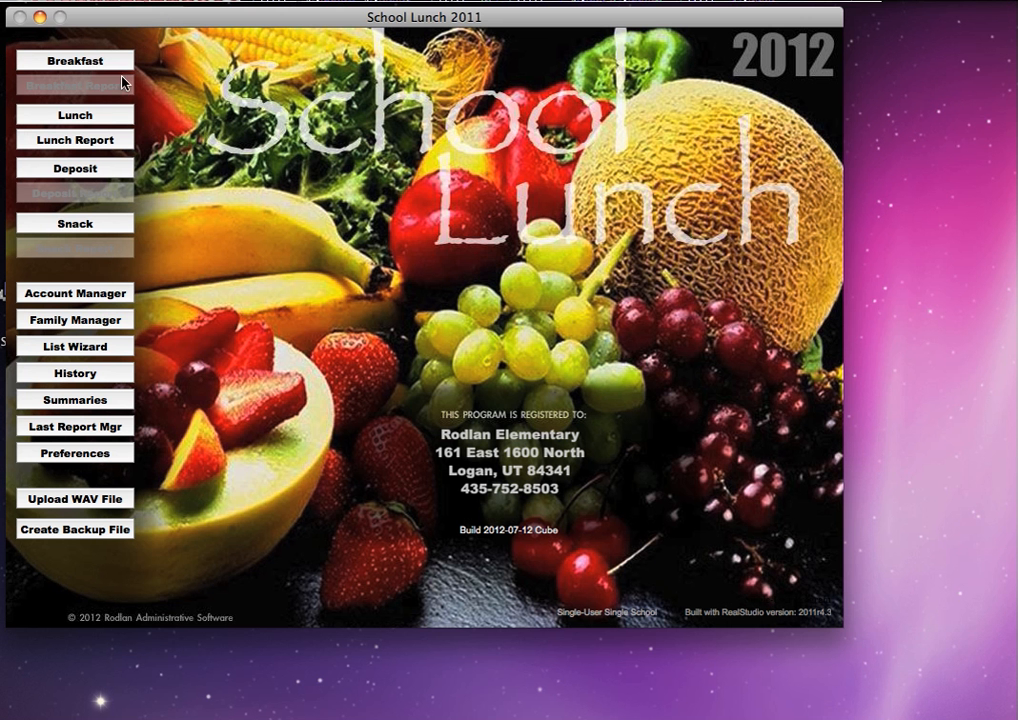
left_click(90, 116)
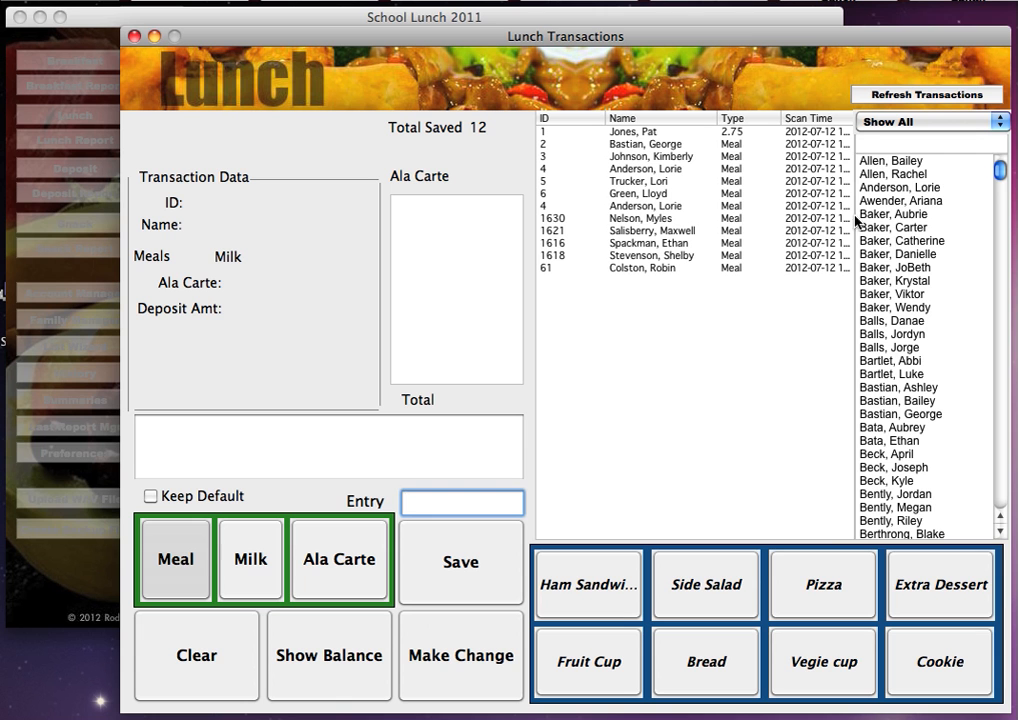
left_click(920, 216)
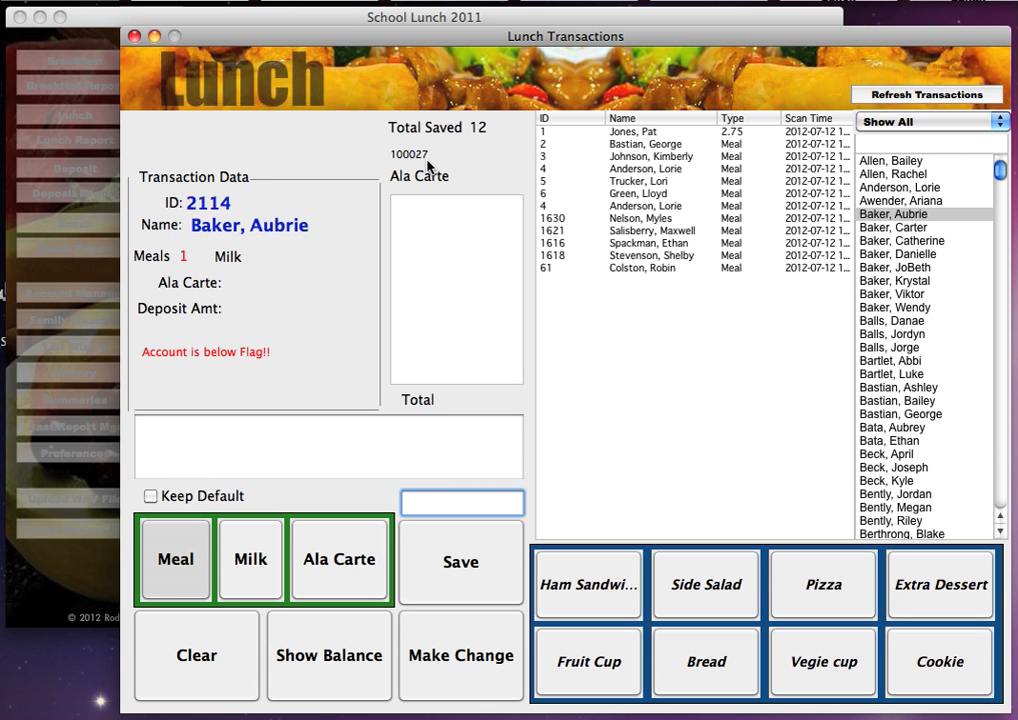
left_click(897, 361)
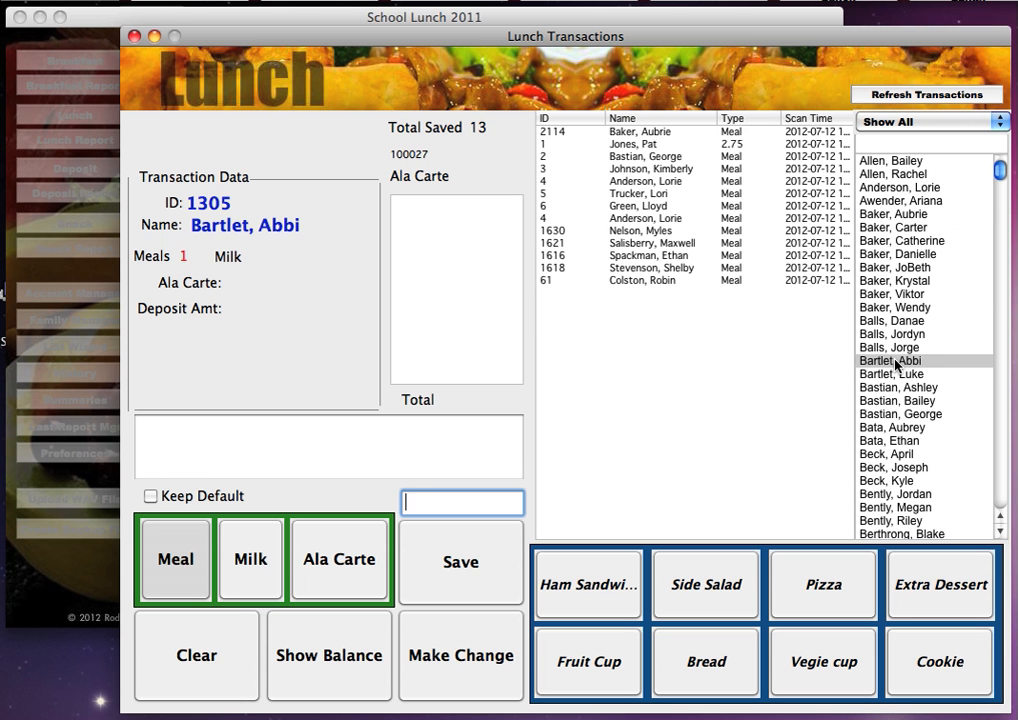
left_click(906, 401)
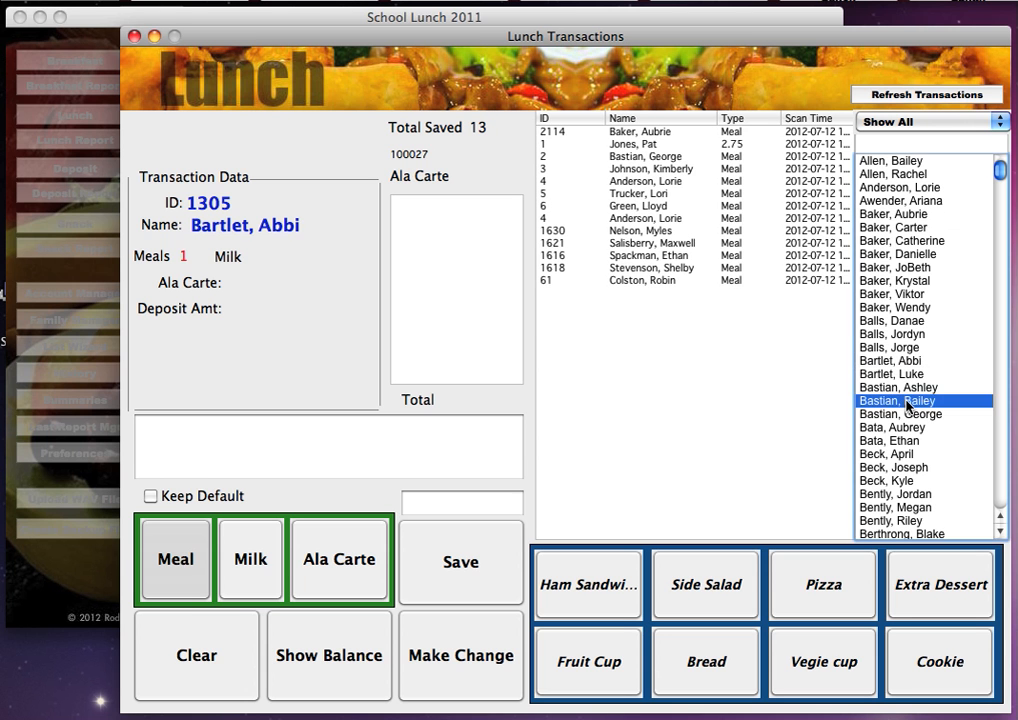
Step: Select another student from the full list and clear the pending transaction without saving it
left_click(903, 455)
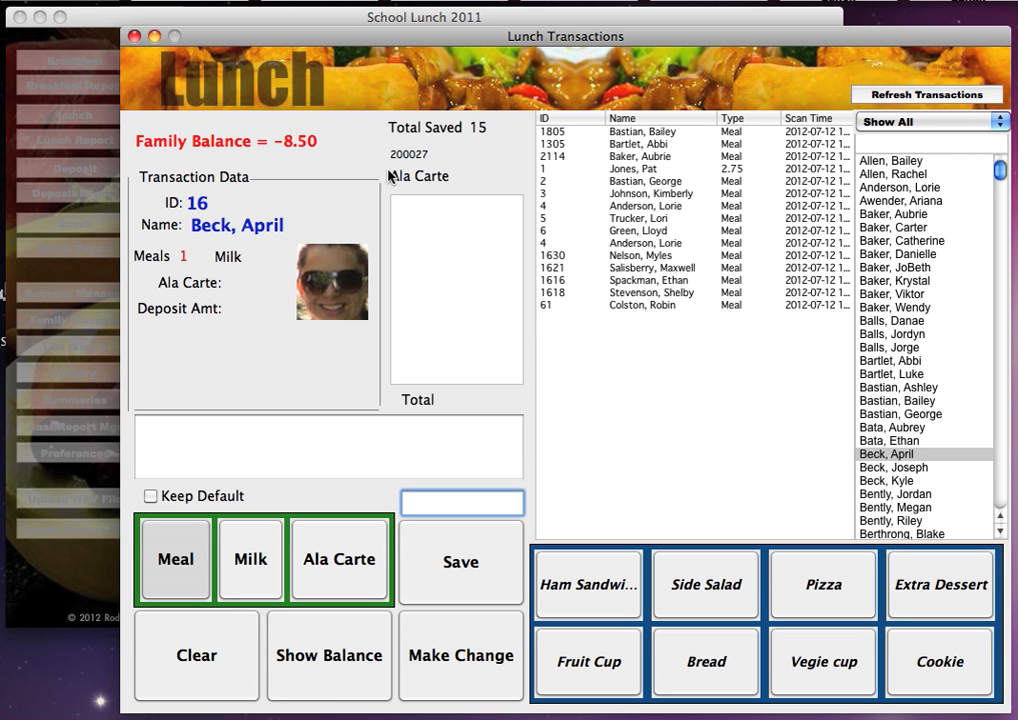
left_click(215, 671)
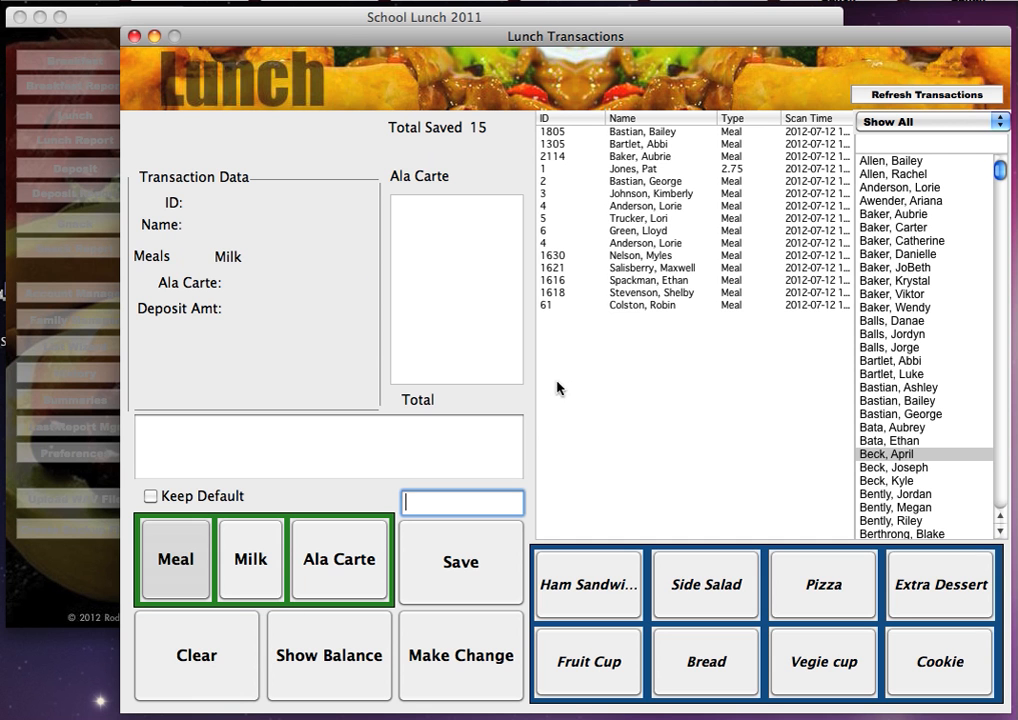
Step: Record meals for four more students chosen further down the full student list
left_click(923, 494)
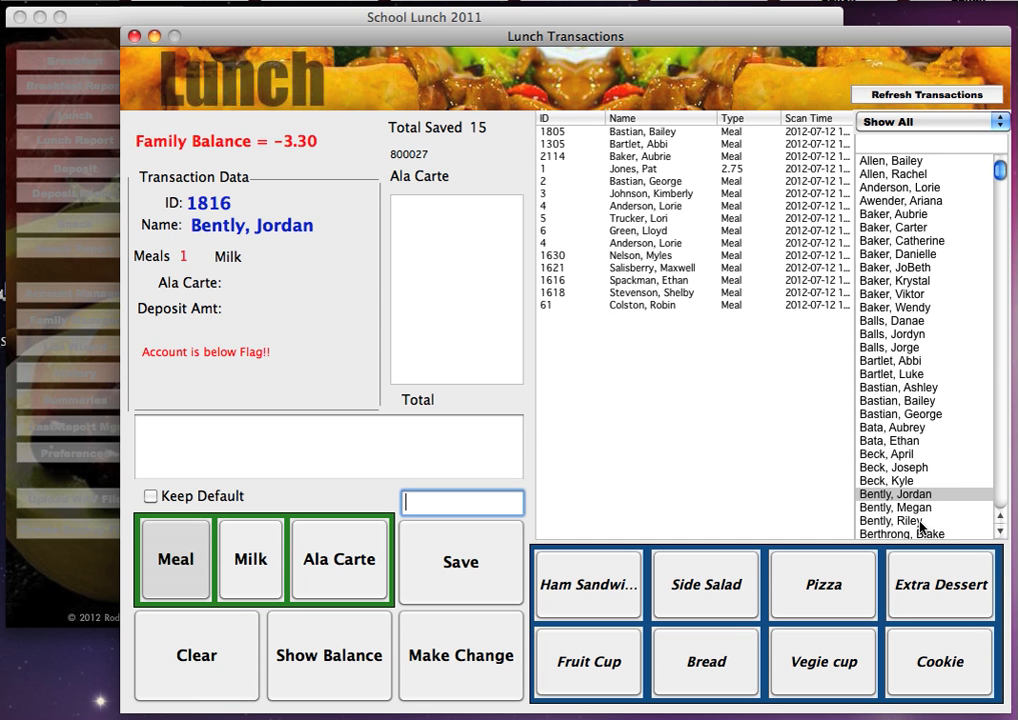
left_click(919, 521)
scroll(957, 496, "down", 3)
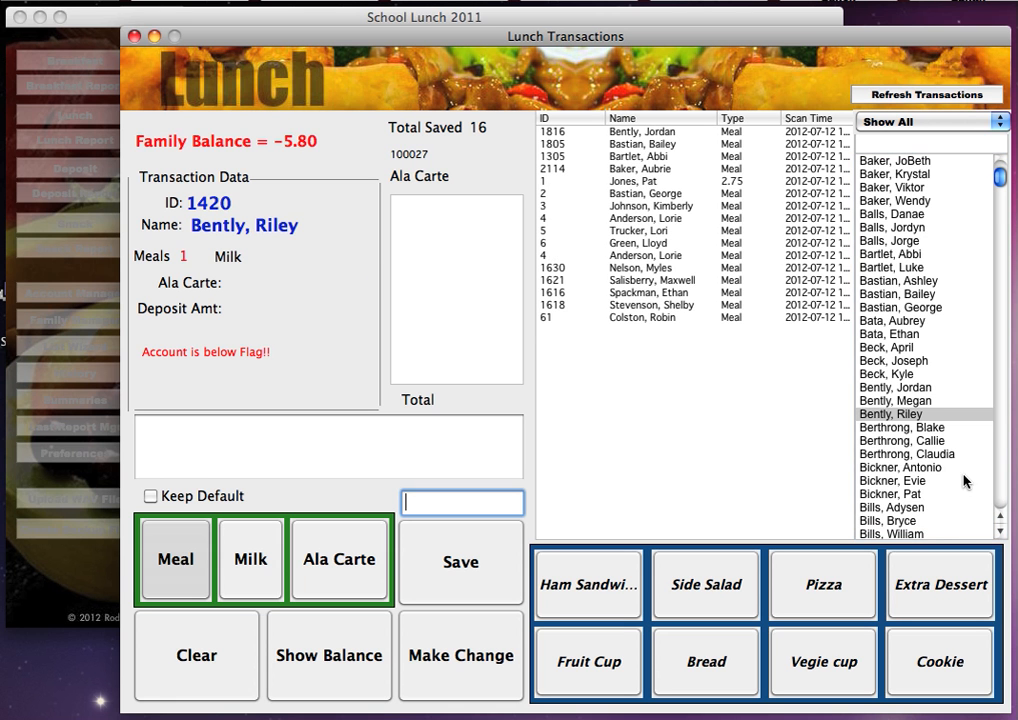
left_click(903, 481)
left_click(900, 507)
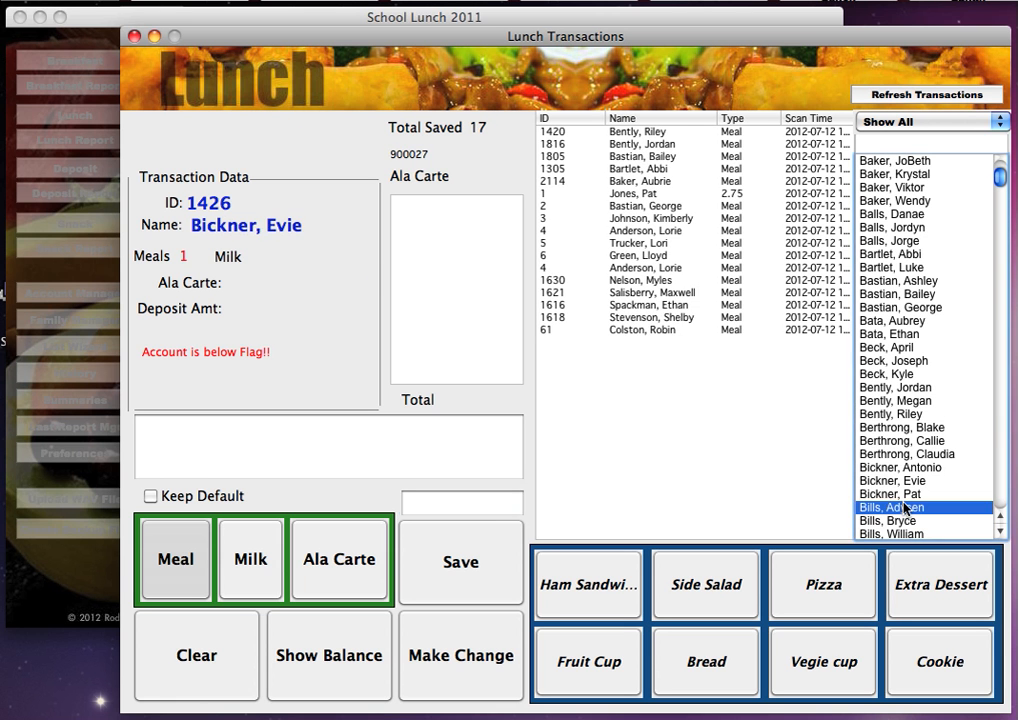